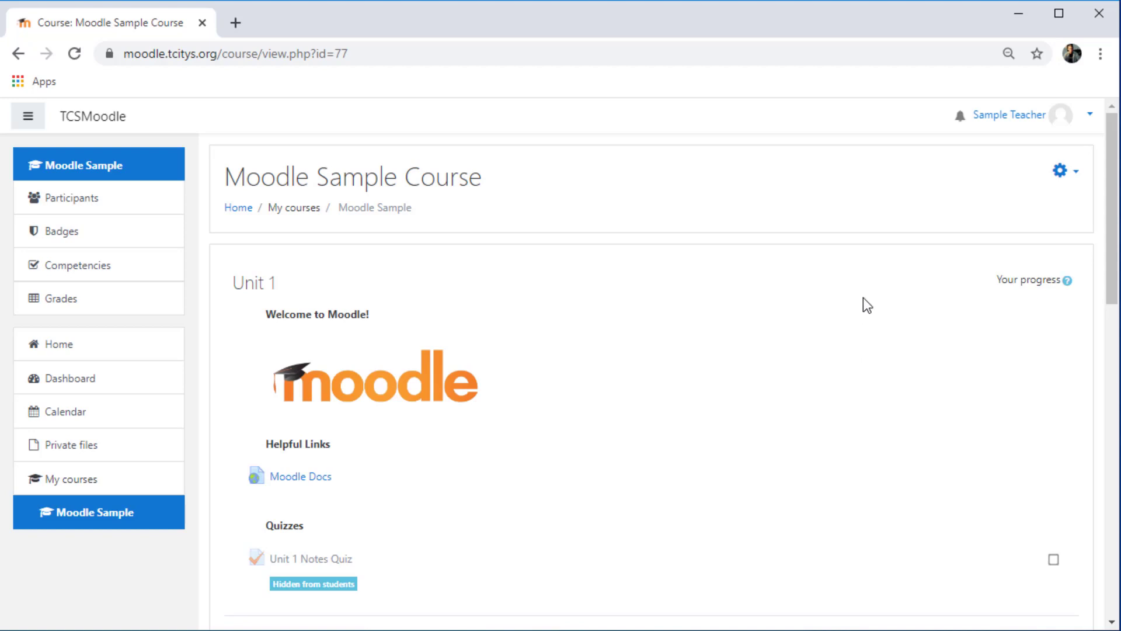
- Open the Moodle Sample Course's full Course administration page and scroll to the Question bank section
left_click(1074, 175)
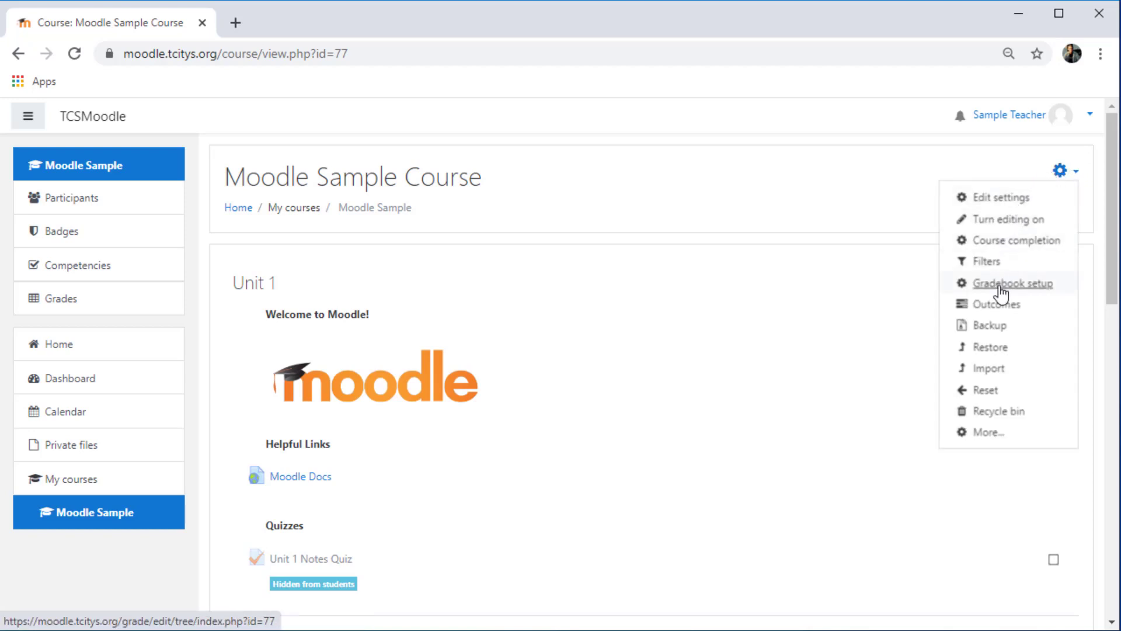
left_click(989, 432)
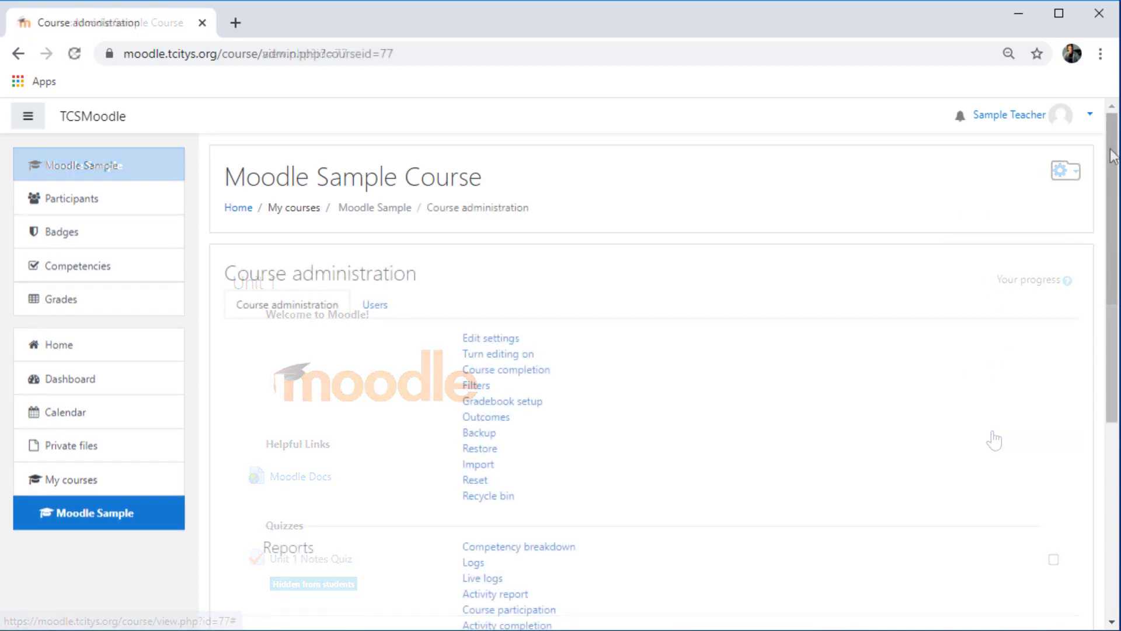
left_click_drag(1113, 162, 1098, 367)
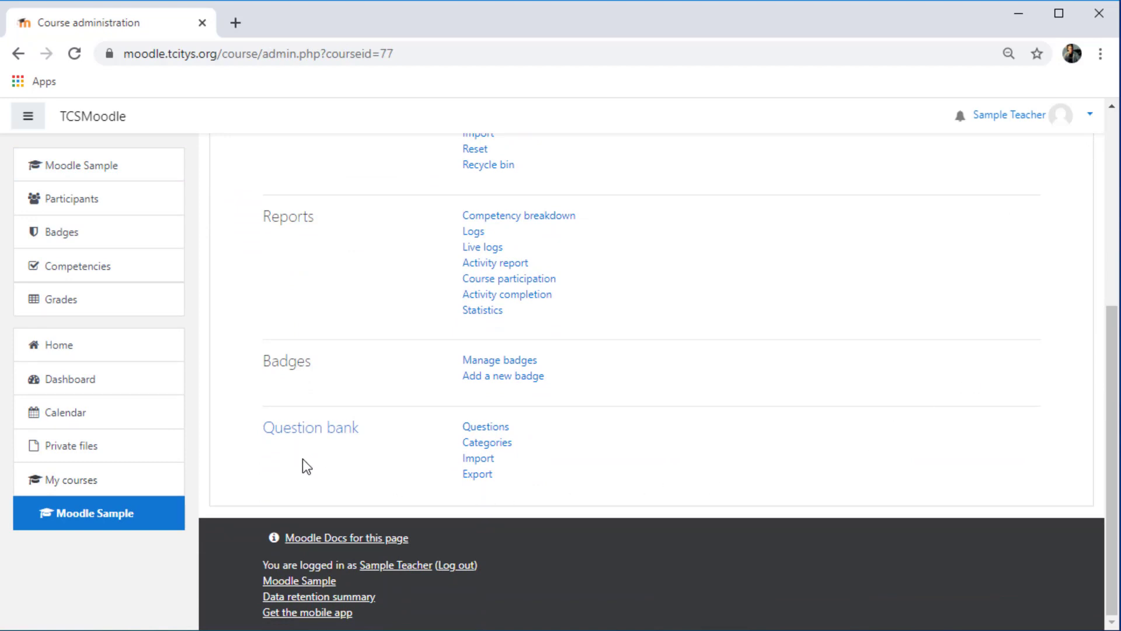
- Open the Question bank from the Course administration page
left_click(311, 428)
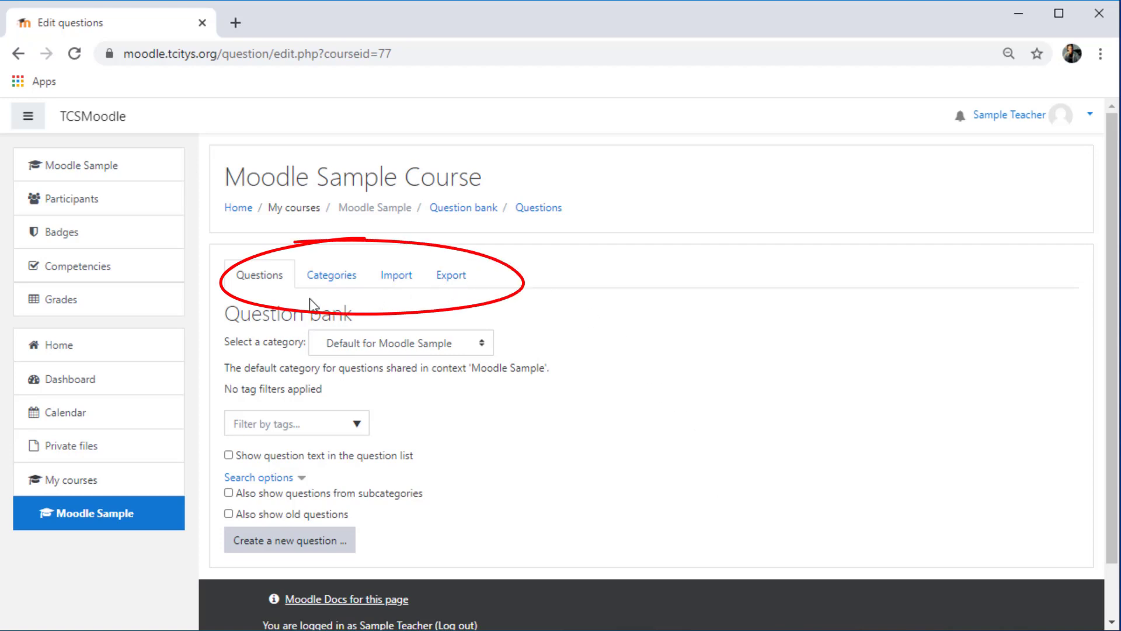
- Create a category named 'Unit 1' under Default for Moodle Sample
left_click(351, 281)
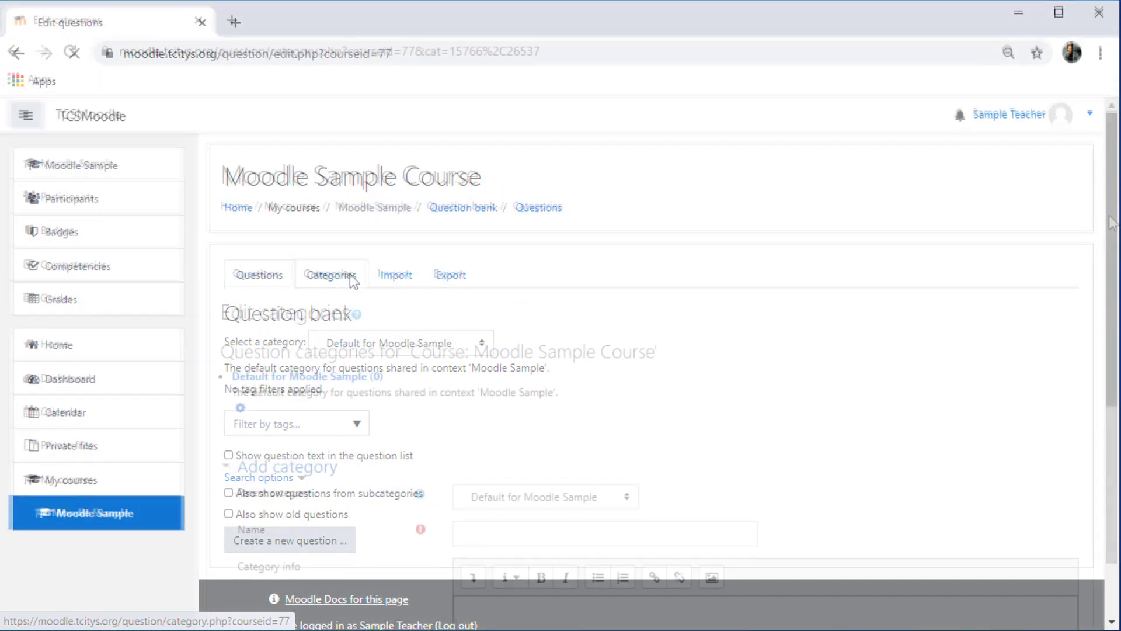
left_click_drag(1113, 224, 1109, 403)
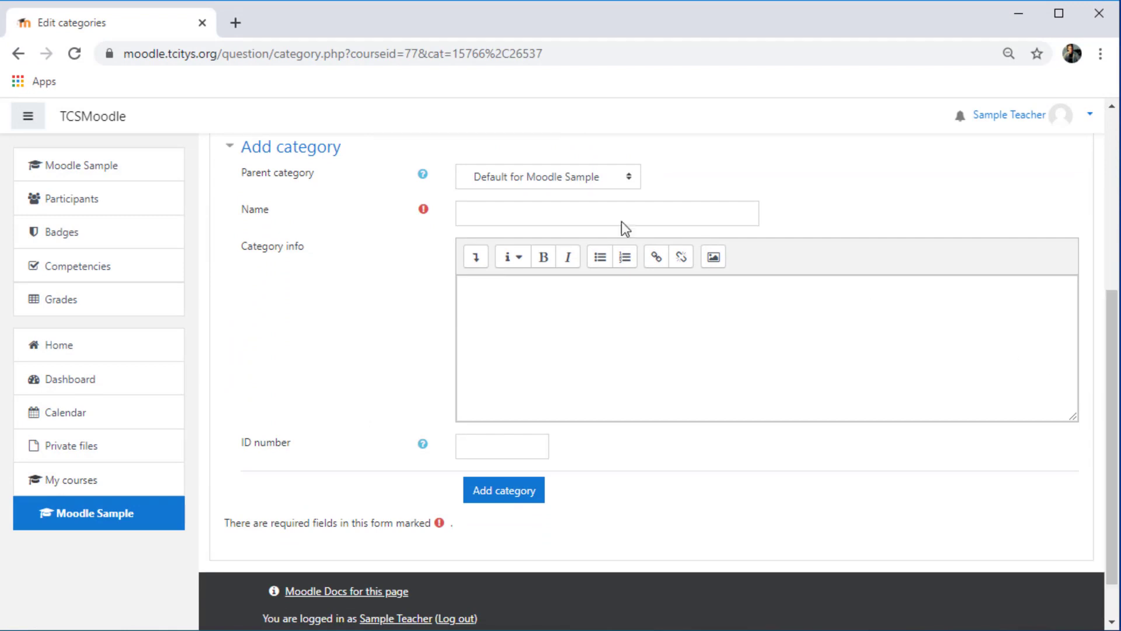
left_click(597, 212)
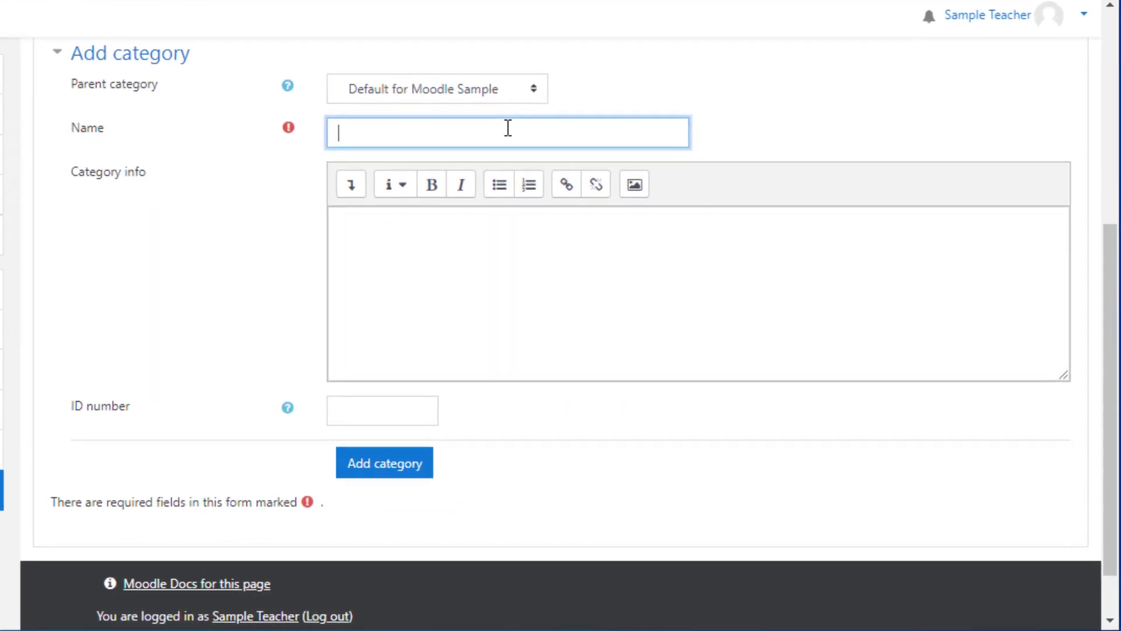
type("Unit 1")
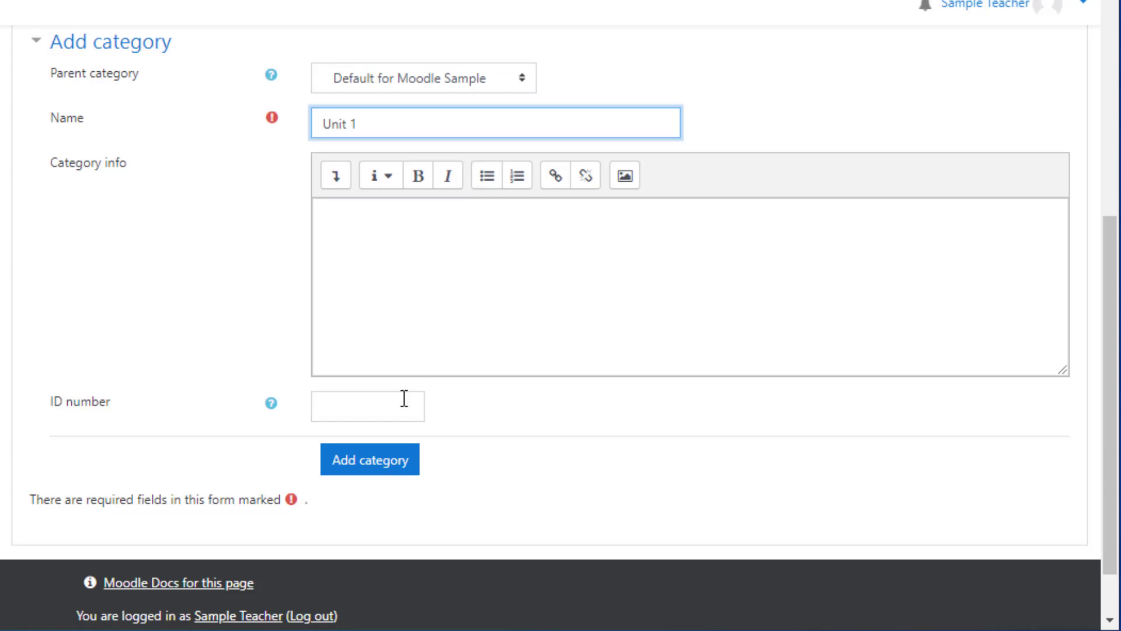
left_click(380, 465)
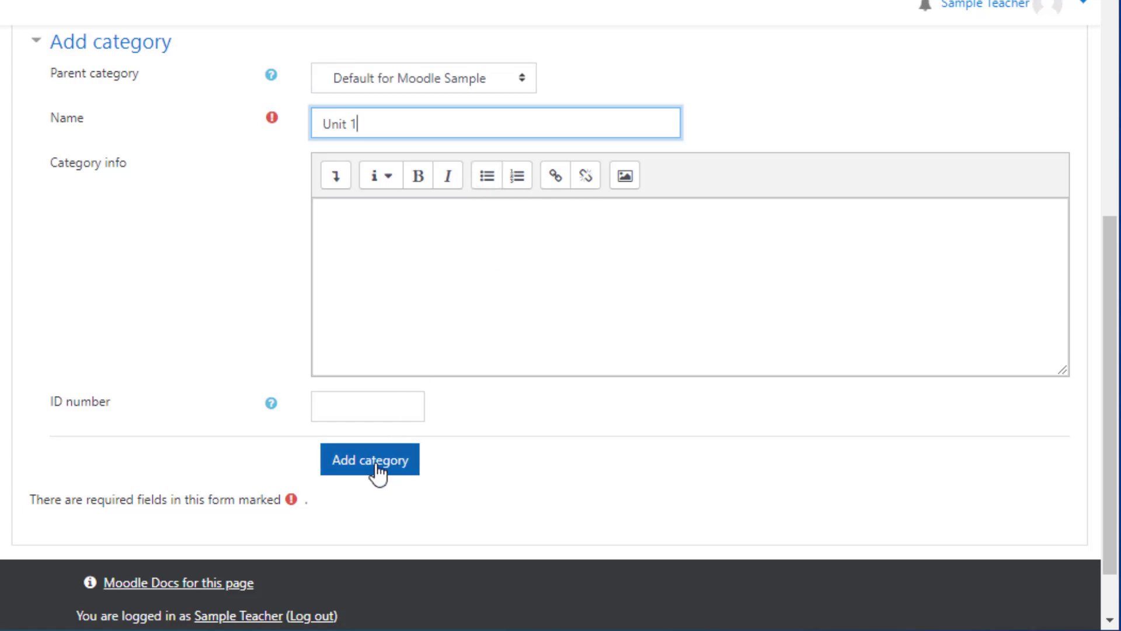
left_click(377, 467)
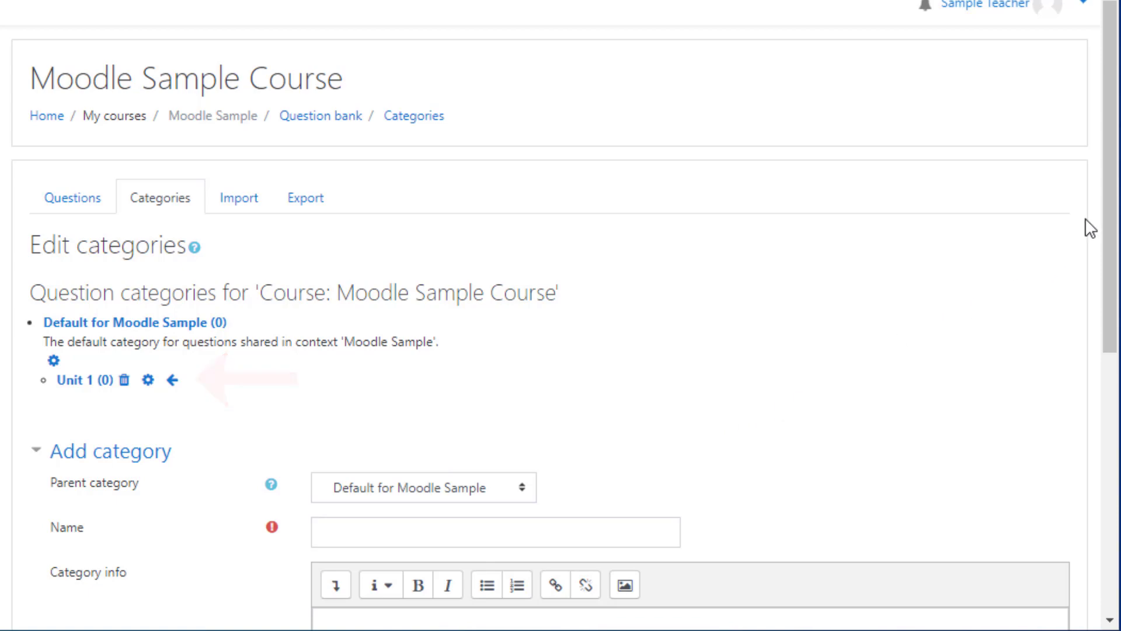
- Scroll down past the new Unit 2 and Unit 3 categories to the Add category form
left_click_drag(1113, 198, 1113, 350)
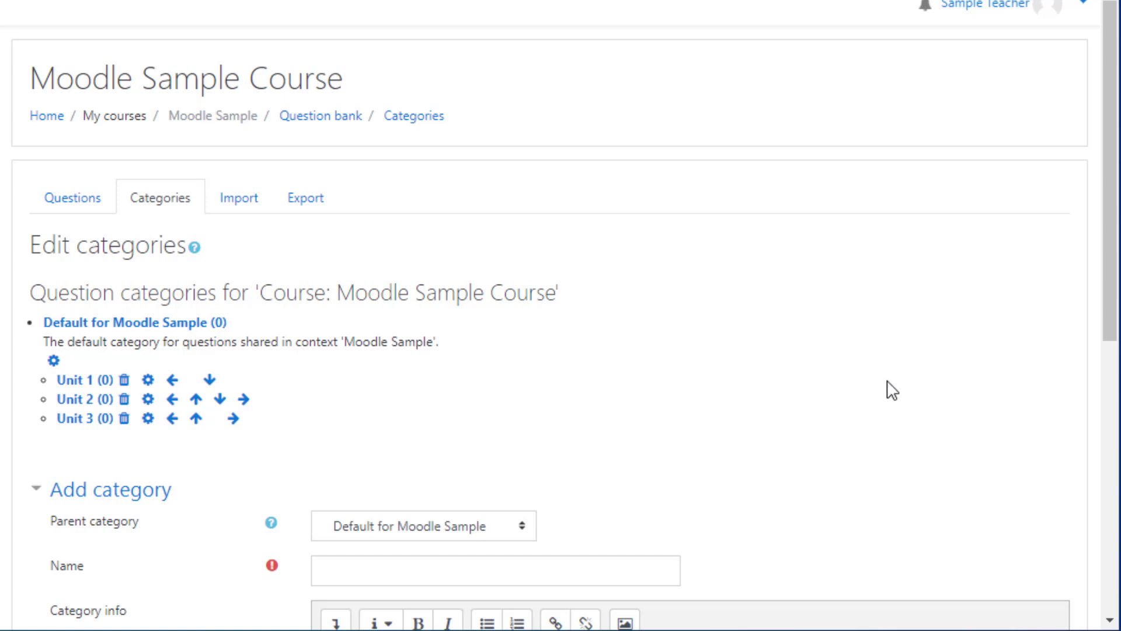
scroll(1094, 342, "down", 5)
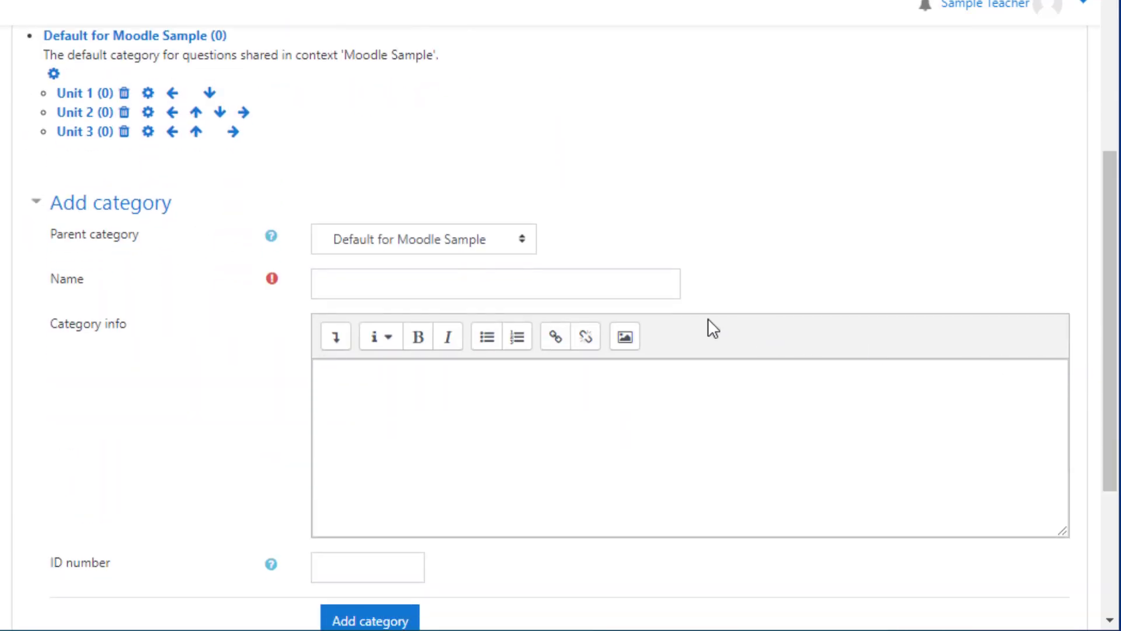
- Add a category named 'Unit 1 Notes Quiz' with Unit 1 as its parent
left_click(462, 285)
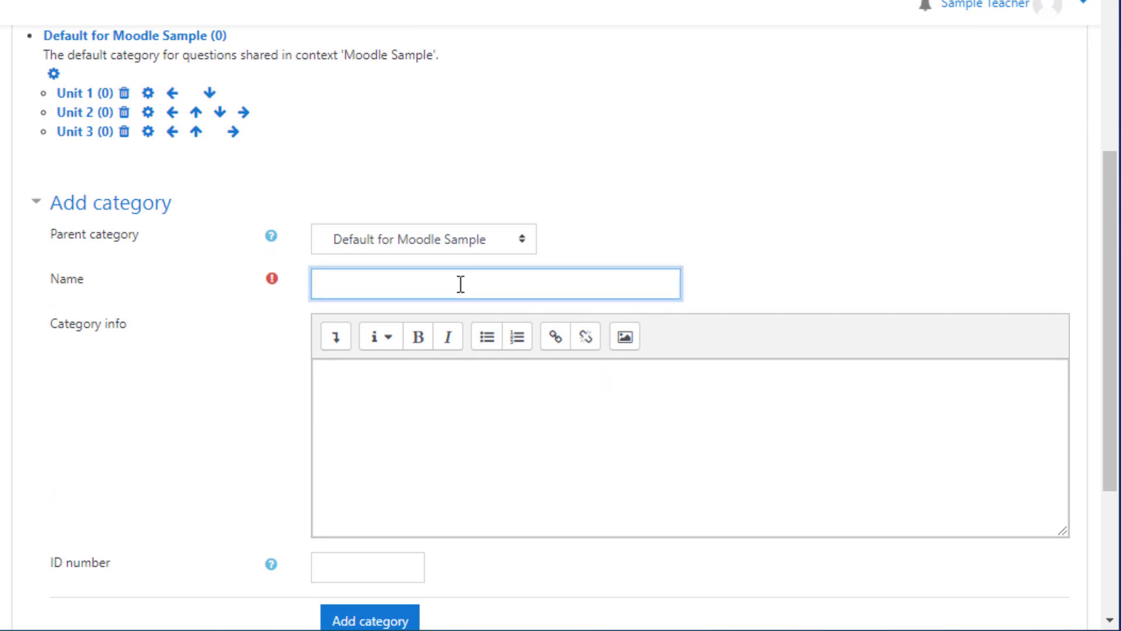
type("Unit 1 Notes Quiz")
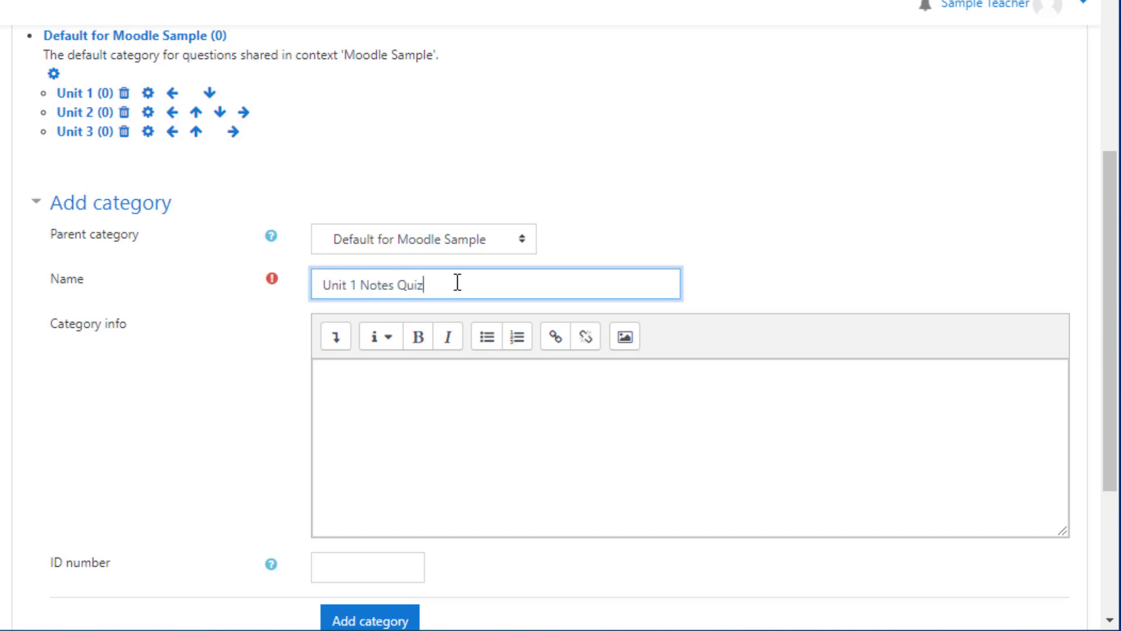
left_click(471, 237)
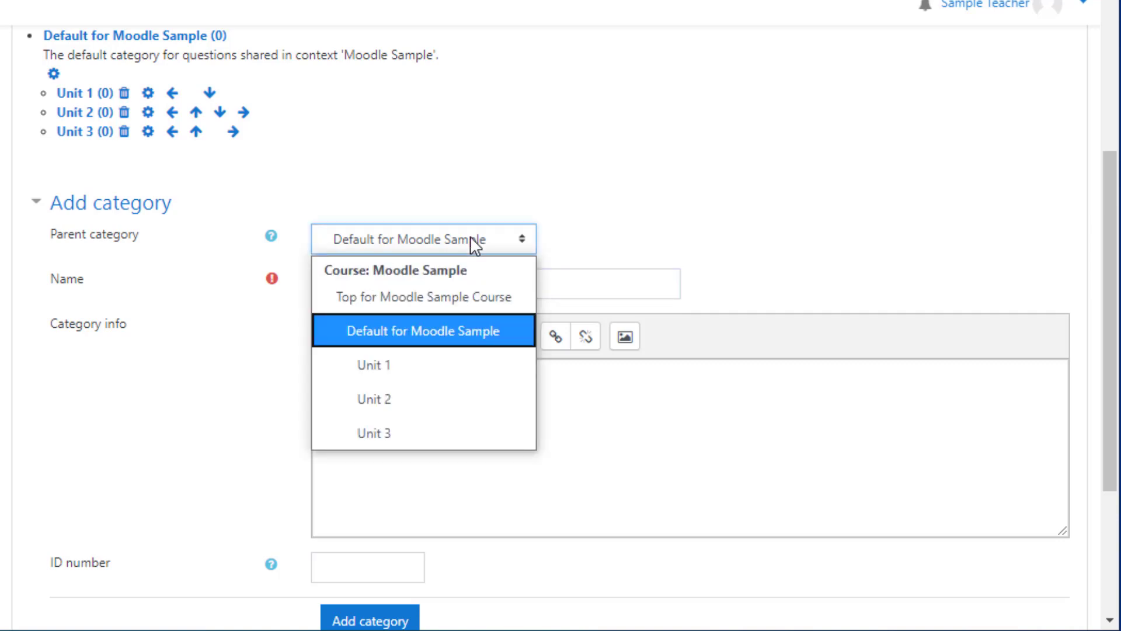
left_click(461, 364)
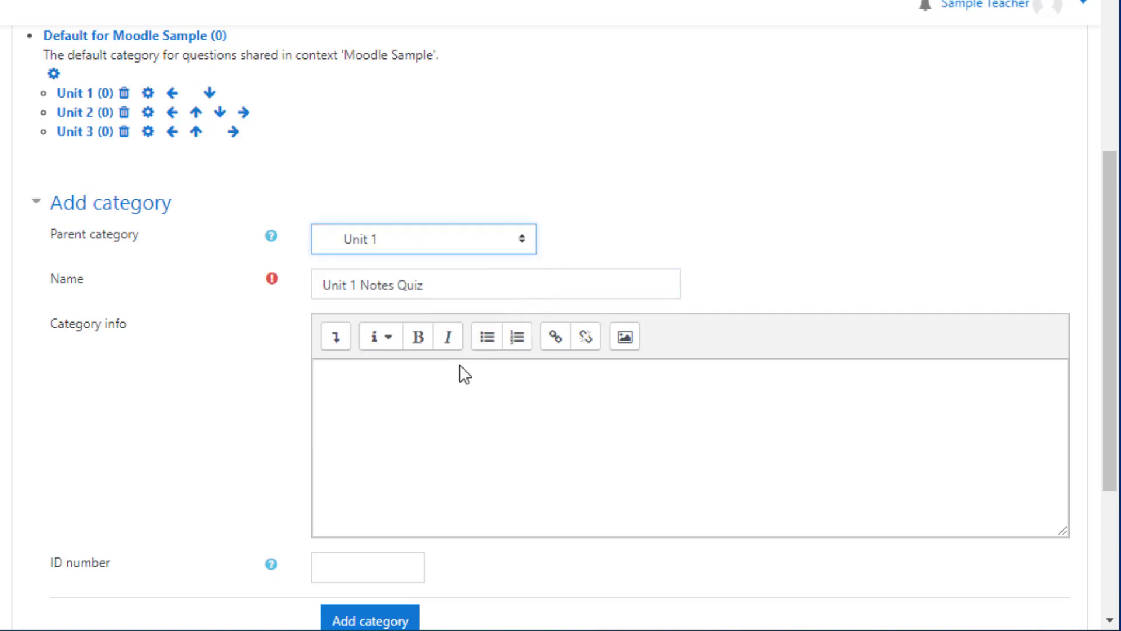
left_click(387, 619)
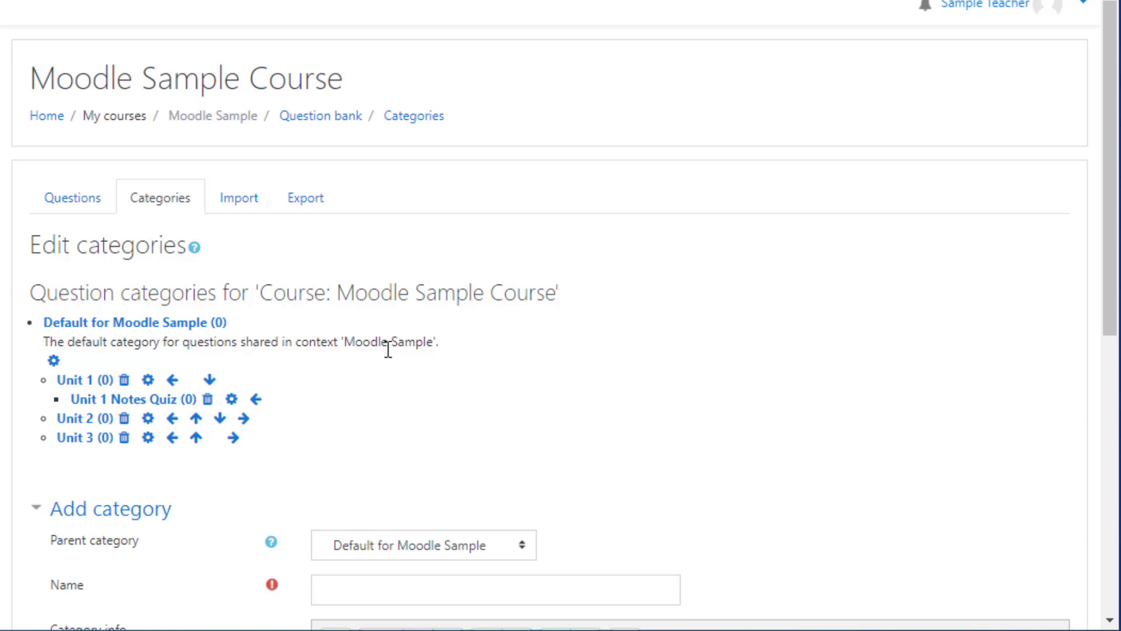
- Make Unit 1 current and enter a new category named 'Unit 1 Skills Quiz' under it
left_click(102, 383)
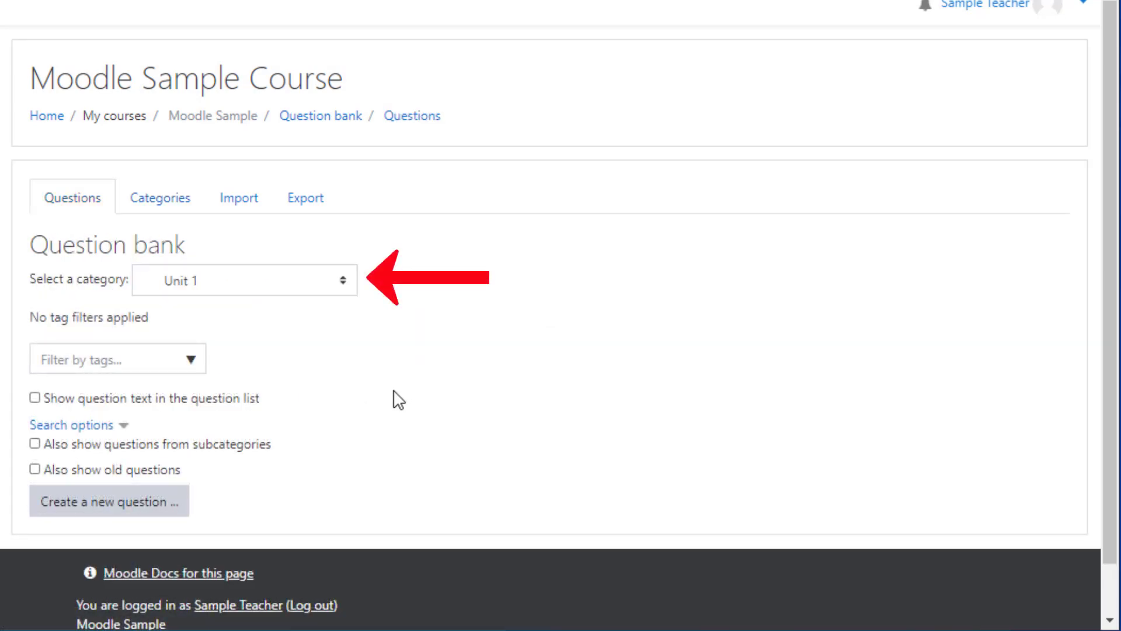
left_click(162, 204)
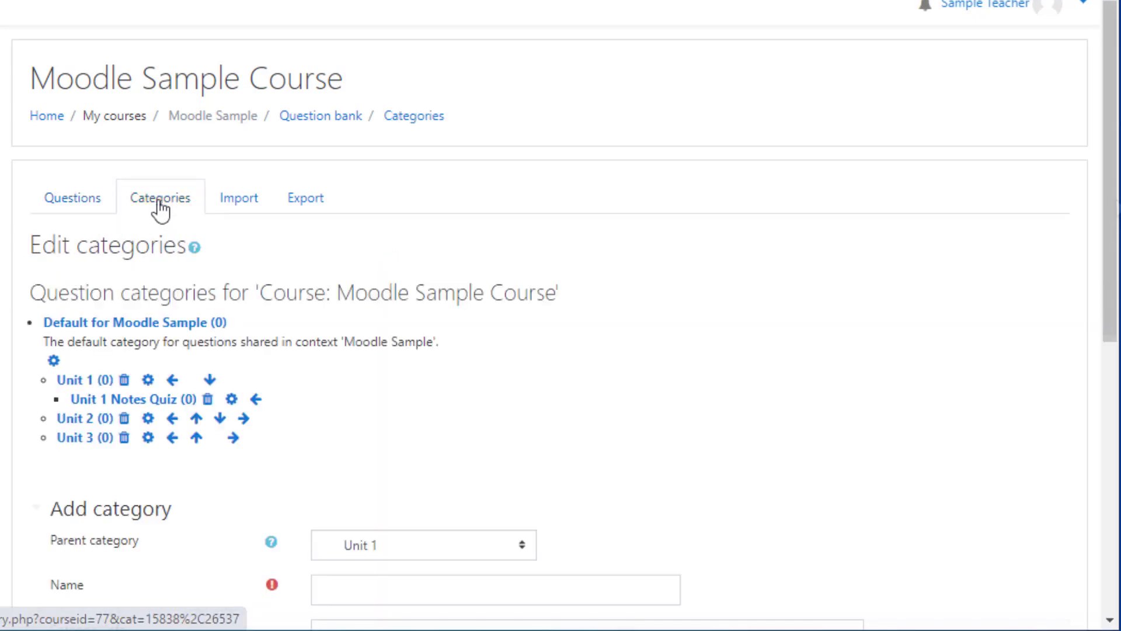
left_click_drag(1114, 208, 1071, 373)
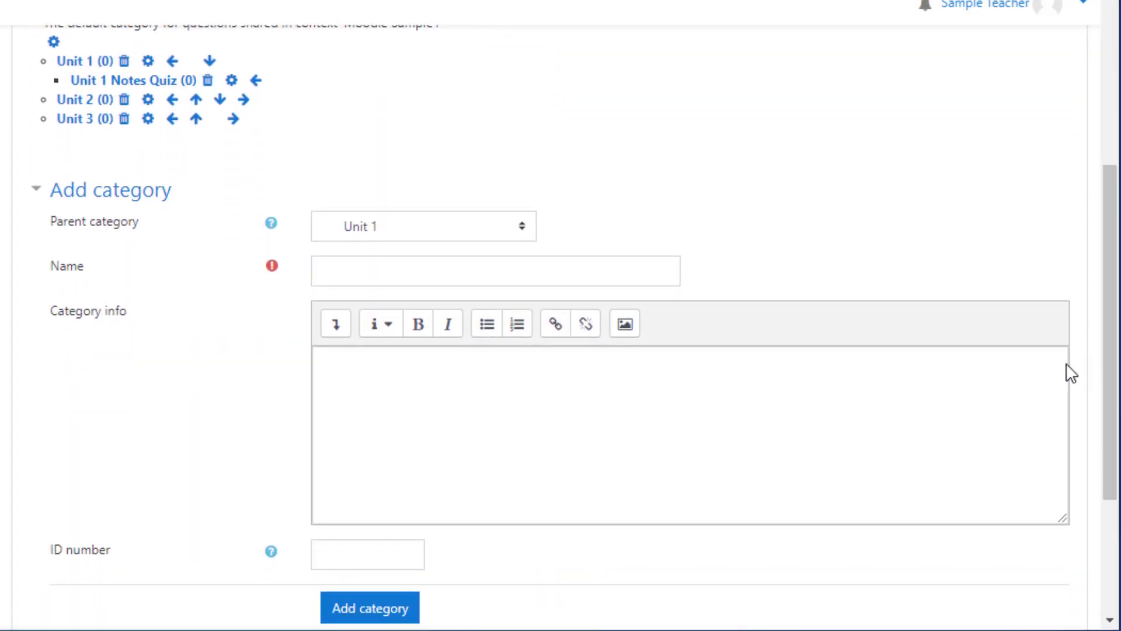
left_click(459, 235)
left_click(459, 236)
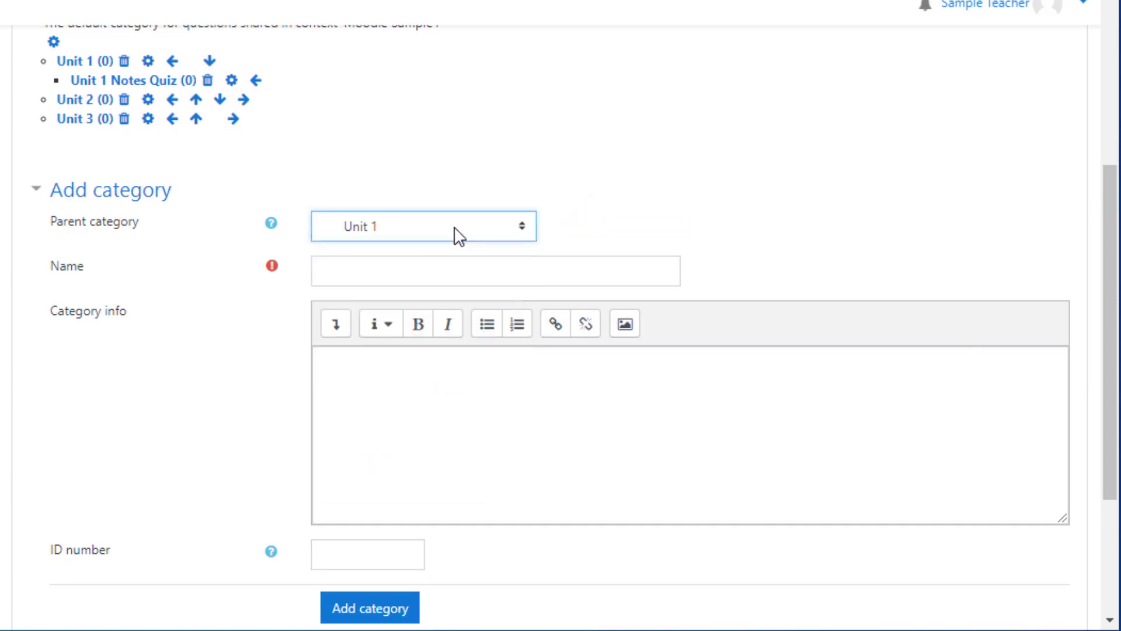
left_click(444, 270)
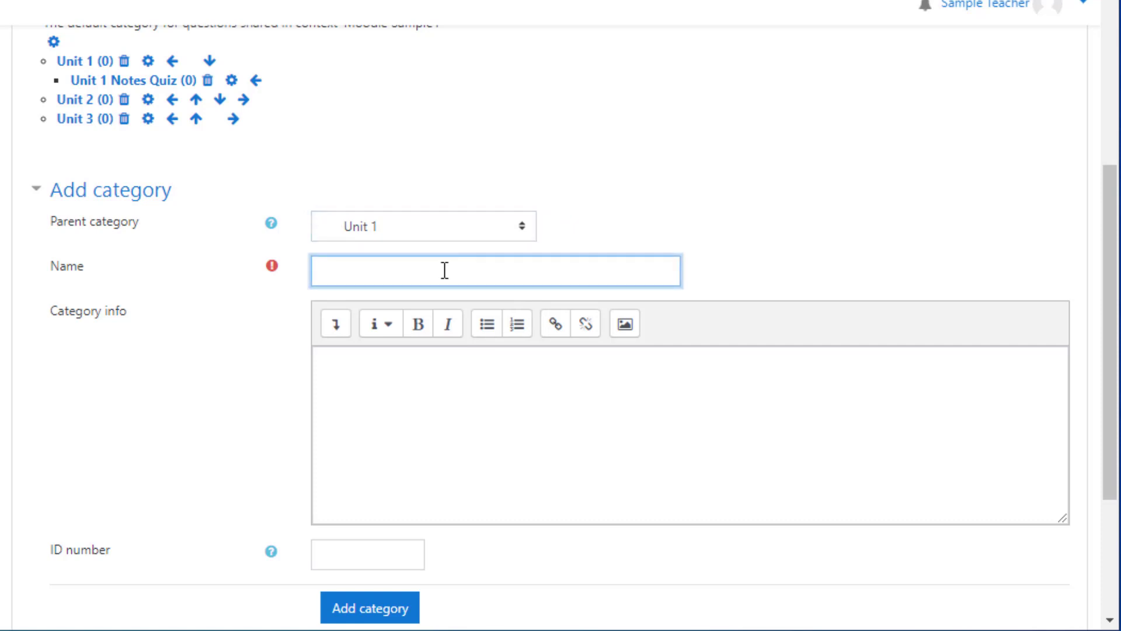
type("Unit 1 Skill")
key("BackSpace")
key("BackSpace")
key("BackSpace")
type("ills Quiz")
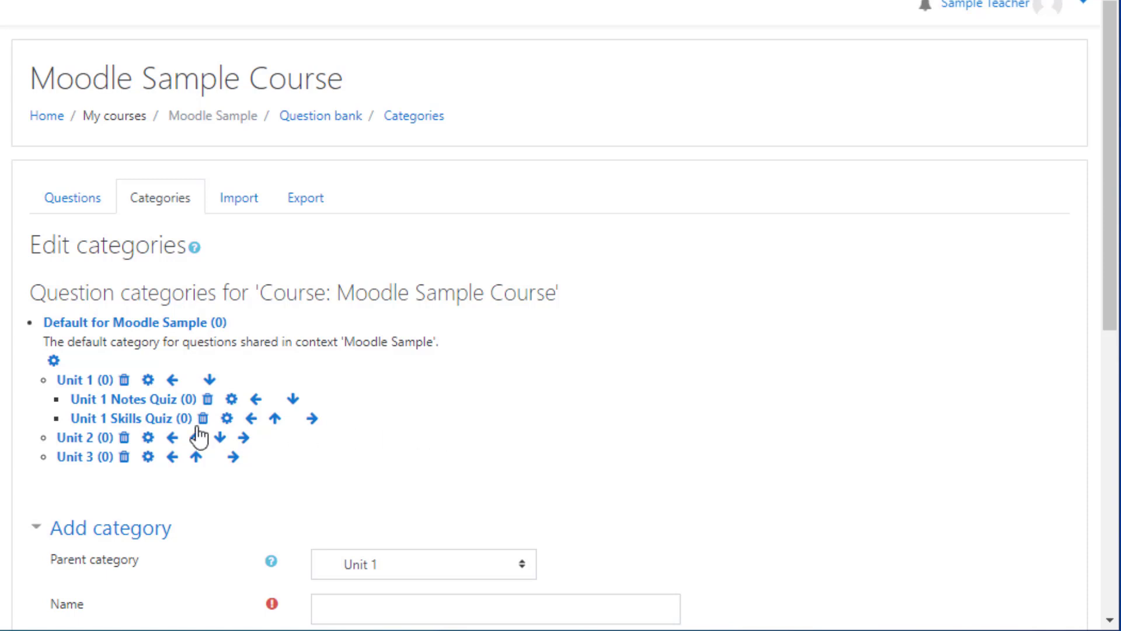
- Make Unit 1 Skills Quiz current and add a 'Skill A' category under it
left_click(142, 425)
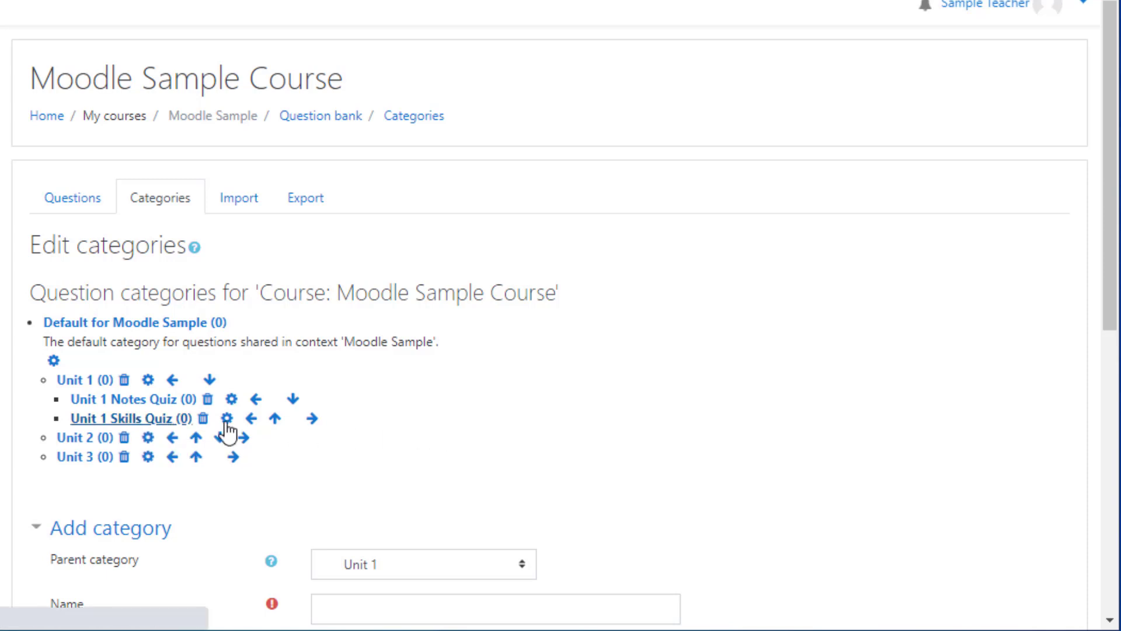
left_click(153, 202)
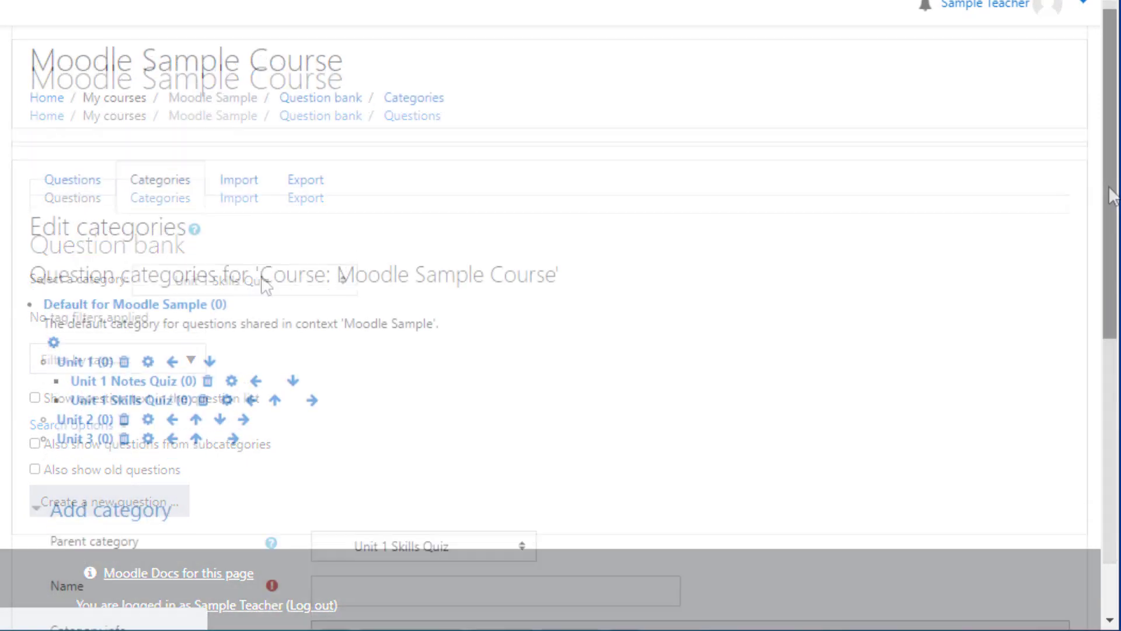
left_click_drag(1112, 196, 1094, 405)
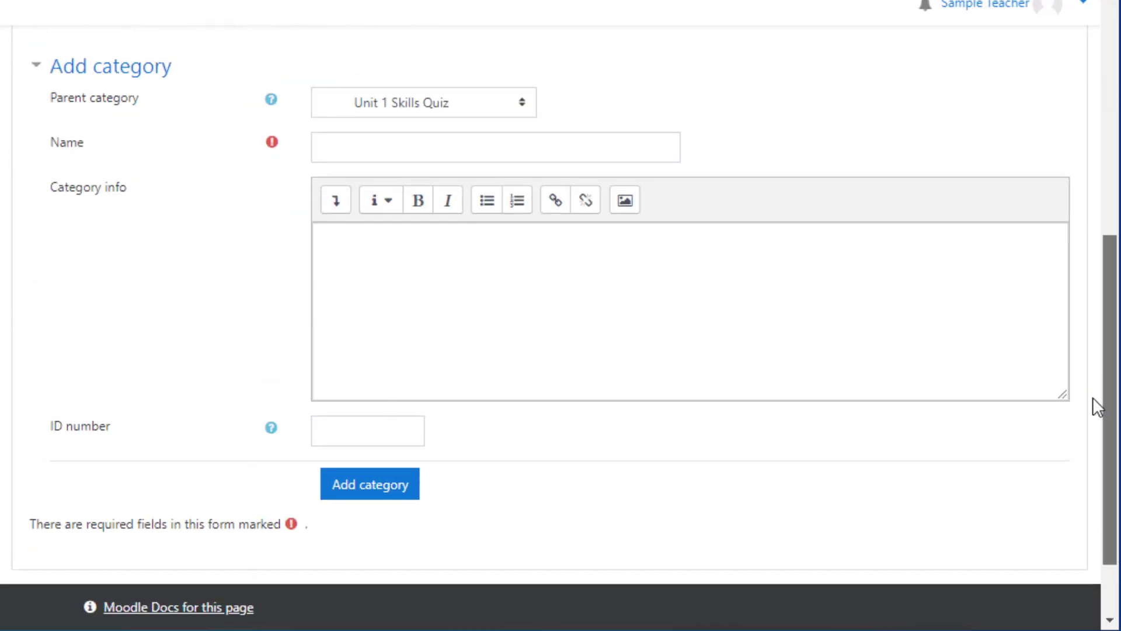
left_click(524, 143)
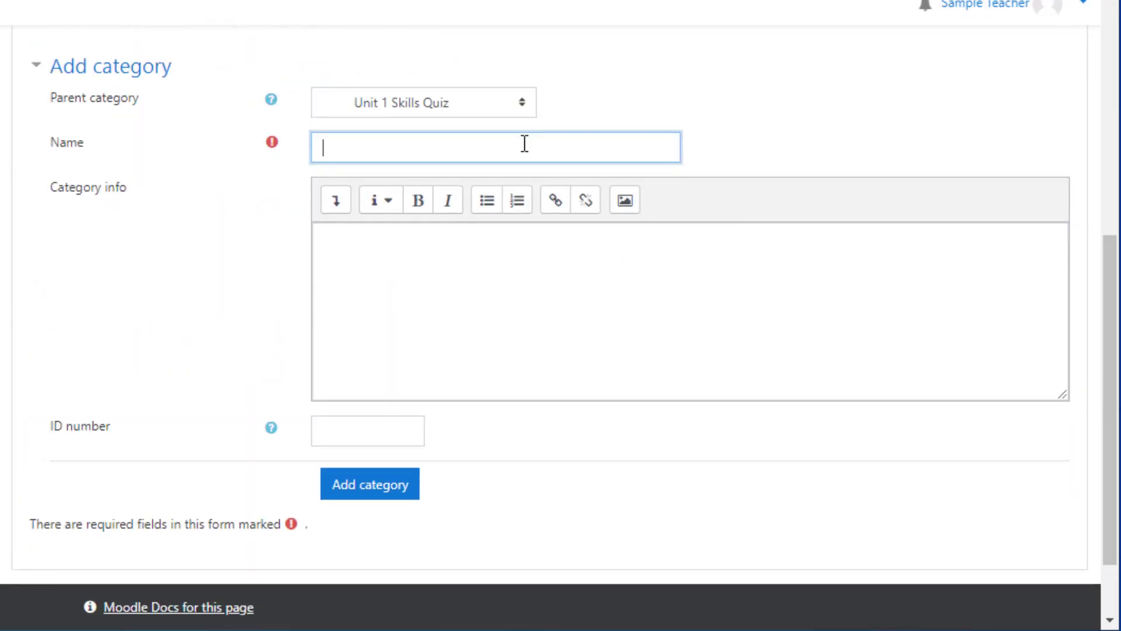
type("S")
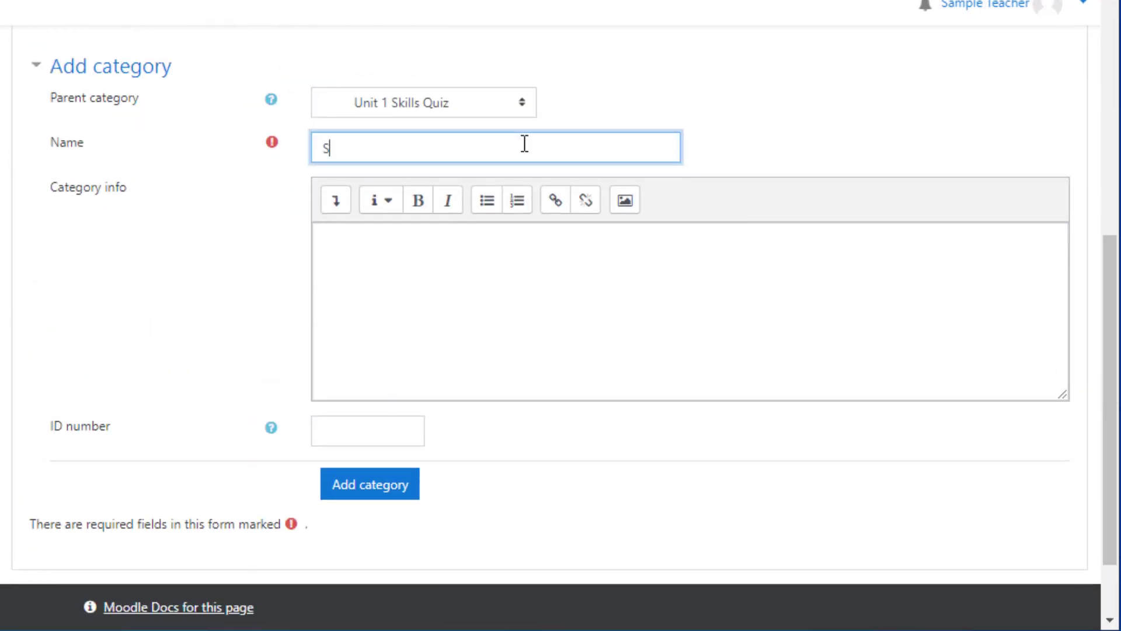
type("kill A")
left_click(377, 496)
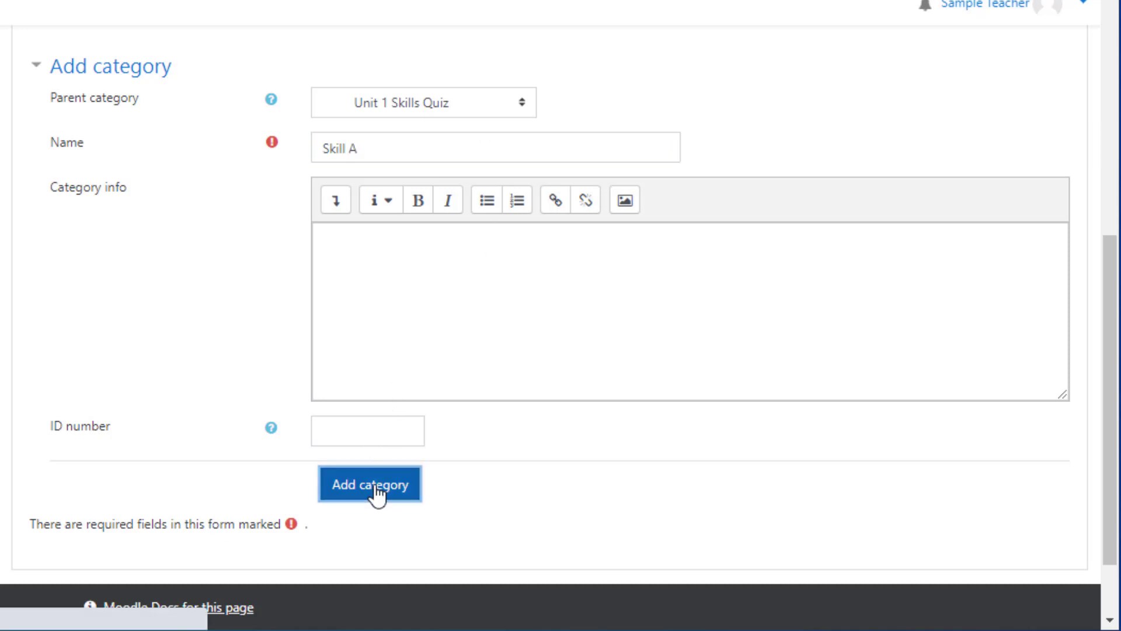